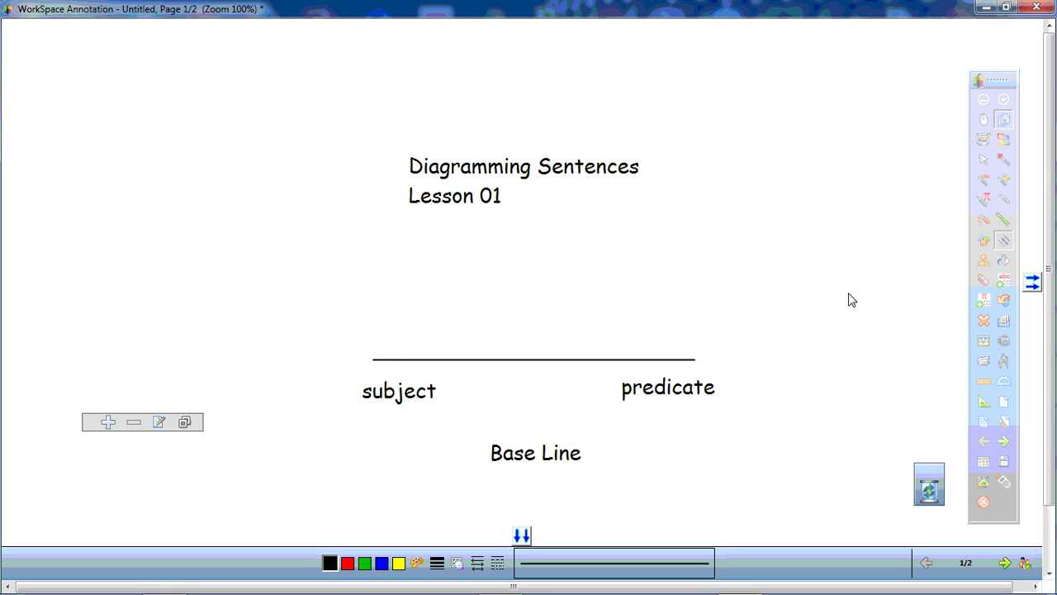
Write 'Dogs howl.' in a text box below the Lesson 01 title
left_click(1004, 281)
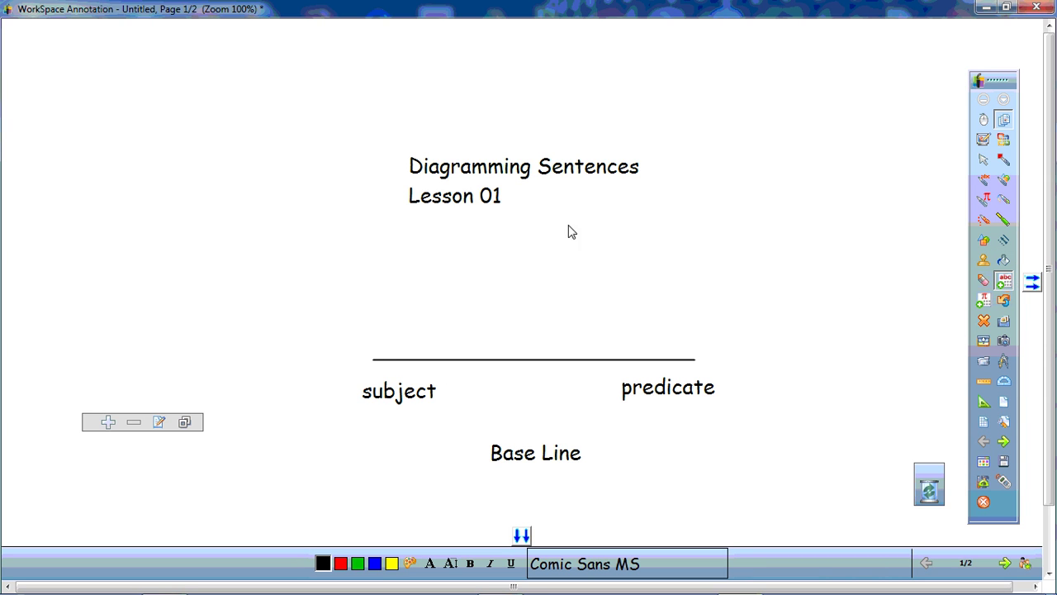
left_click(382, 250)
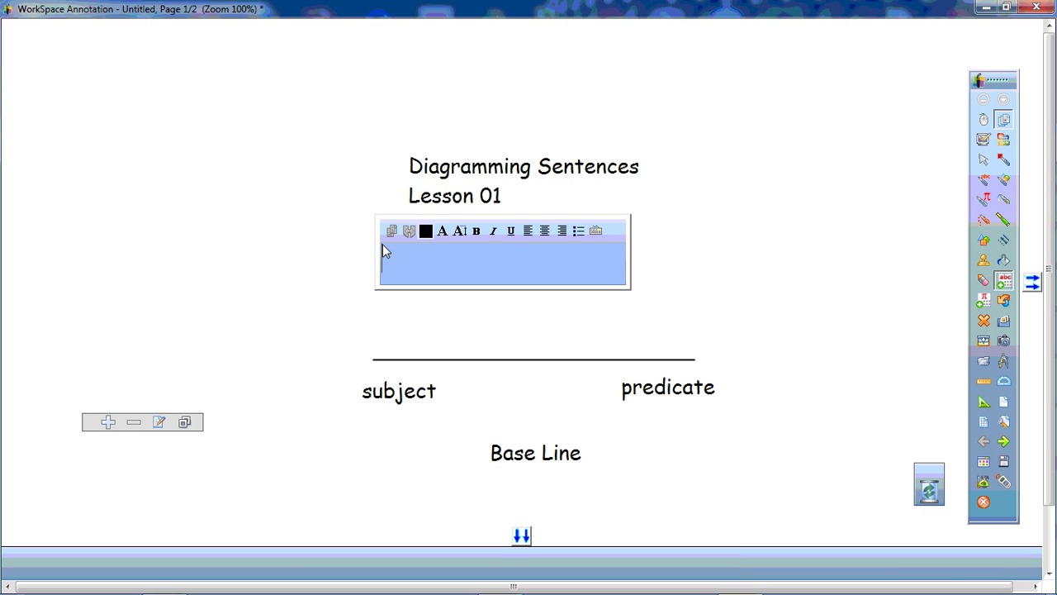
type("Dogs ")
type("howl.")
left_click(837, 261)
Drag 'Dogs howl.' to the centre beneath the title
left_click(983, 159)
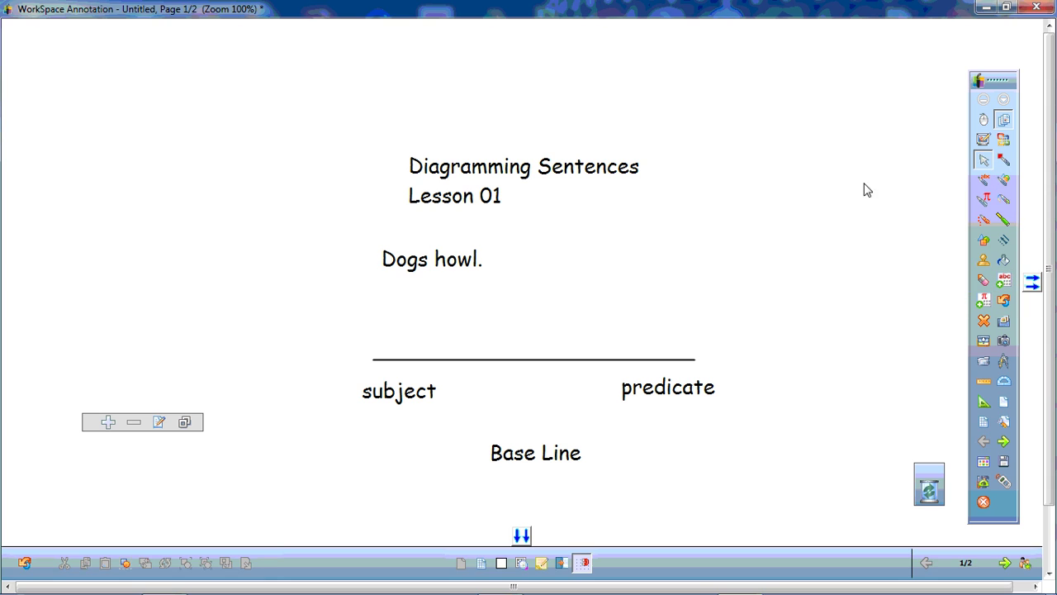
left_click_drag(469, 261, 570, 261)
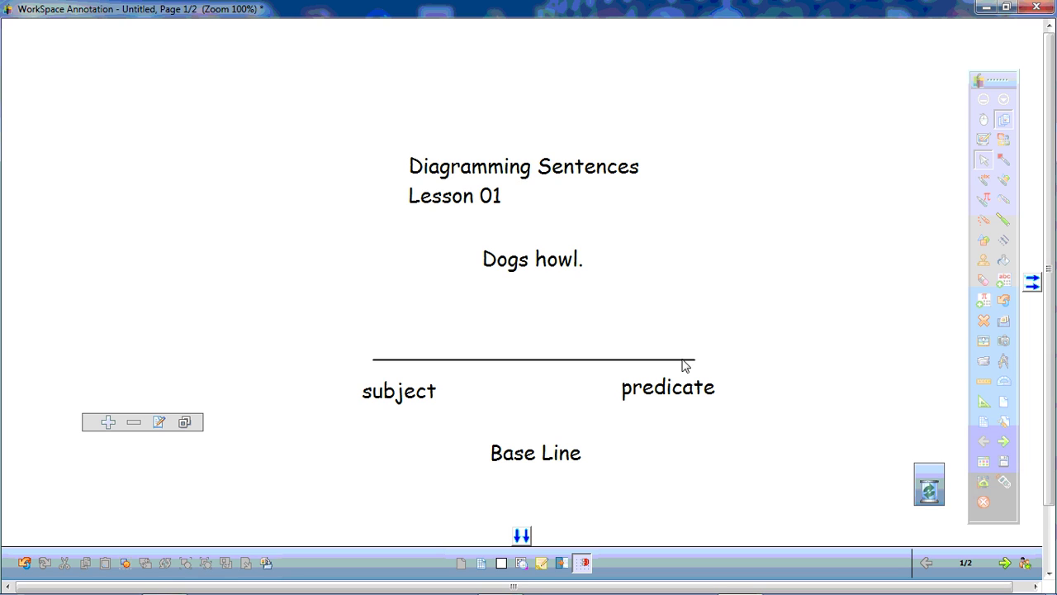
left_click(1004, 239)
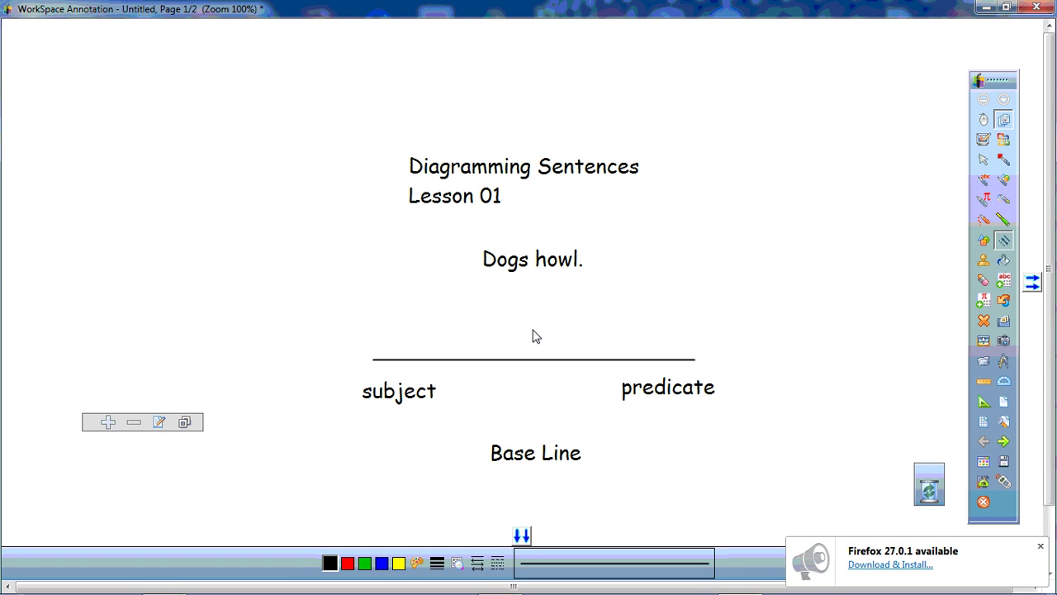
Draw a vertical divider through the base line and set 'Dogs' above its left half
left_click_drag(532, 330, 533, 379)
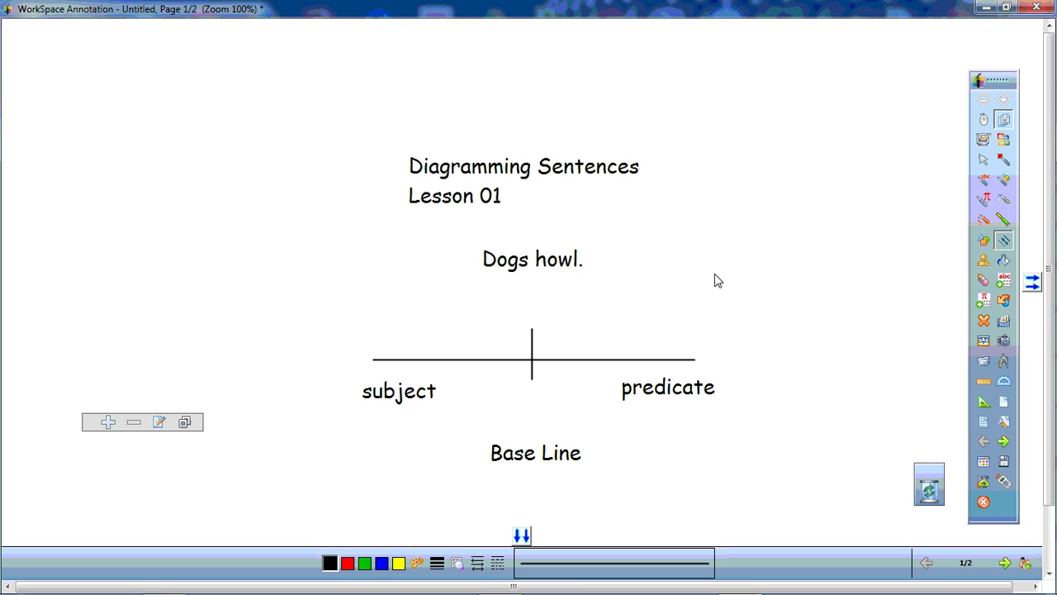
left_click(1003, 281)
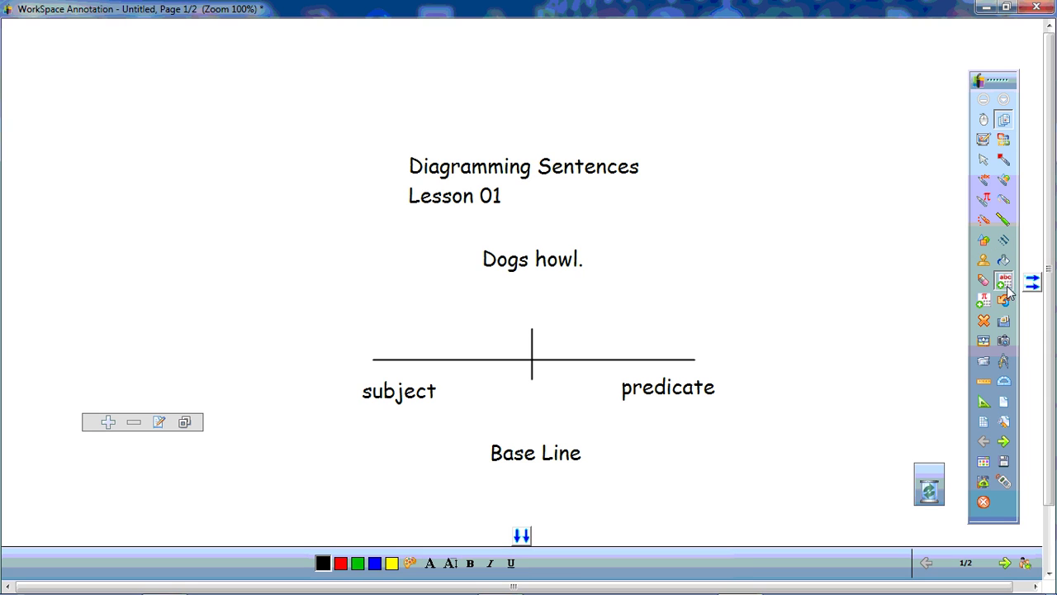
left_click(281, 308)
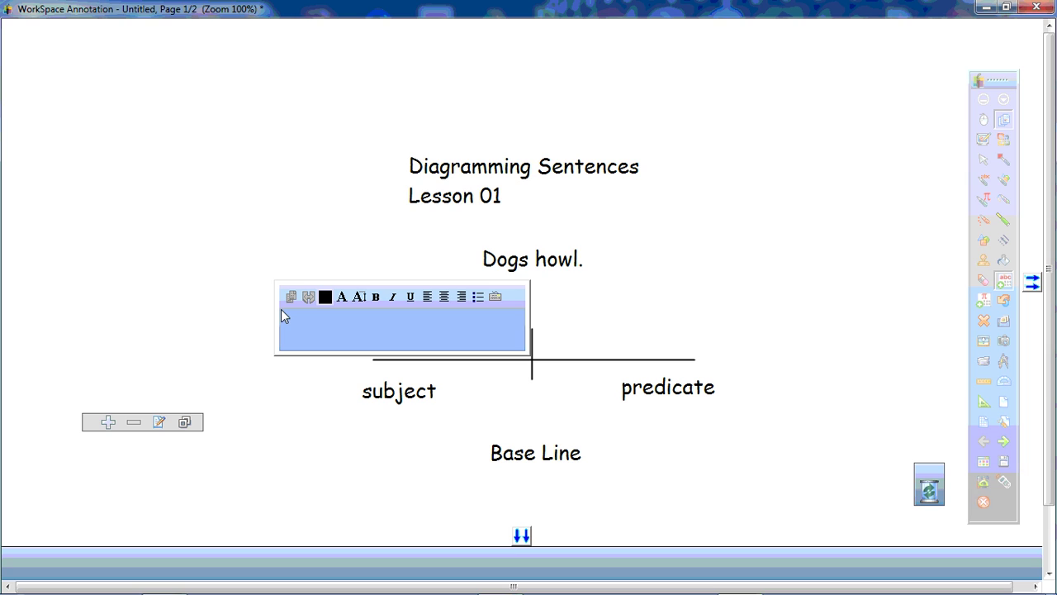
type("Dogs")
left_click(235, 225)
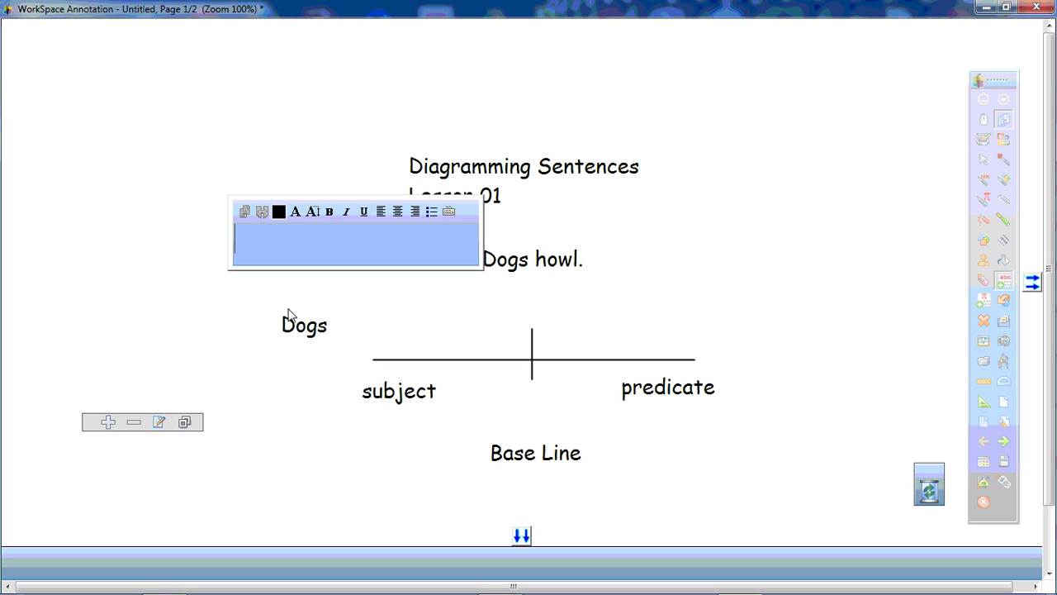
left_click(988, 162)
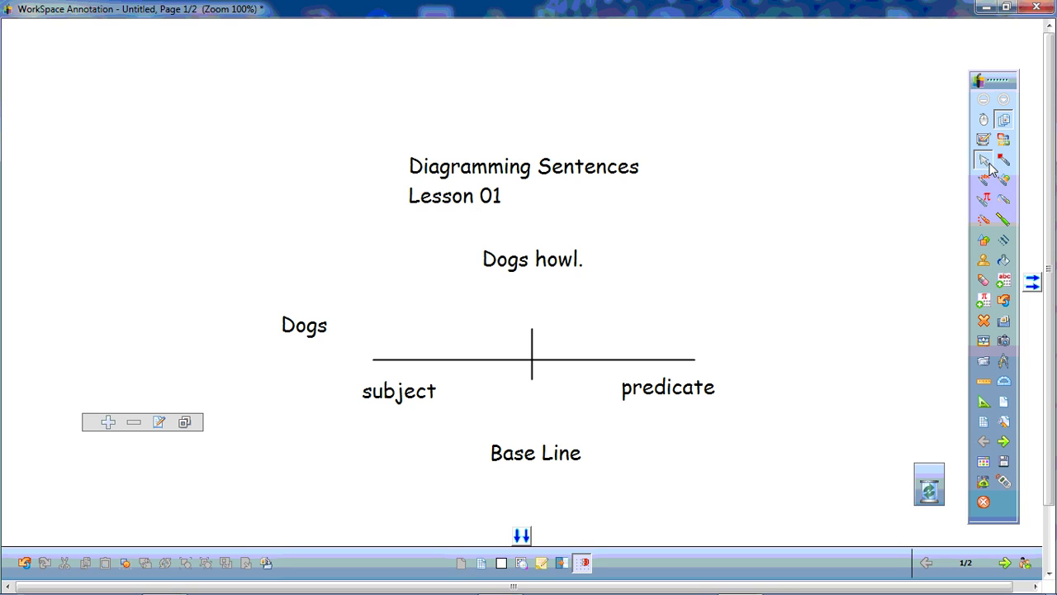
left_click_drag(300, 332, 453, 342)
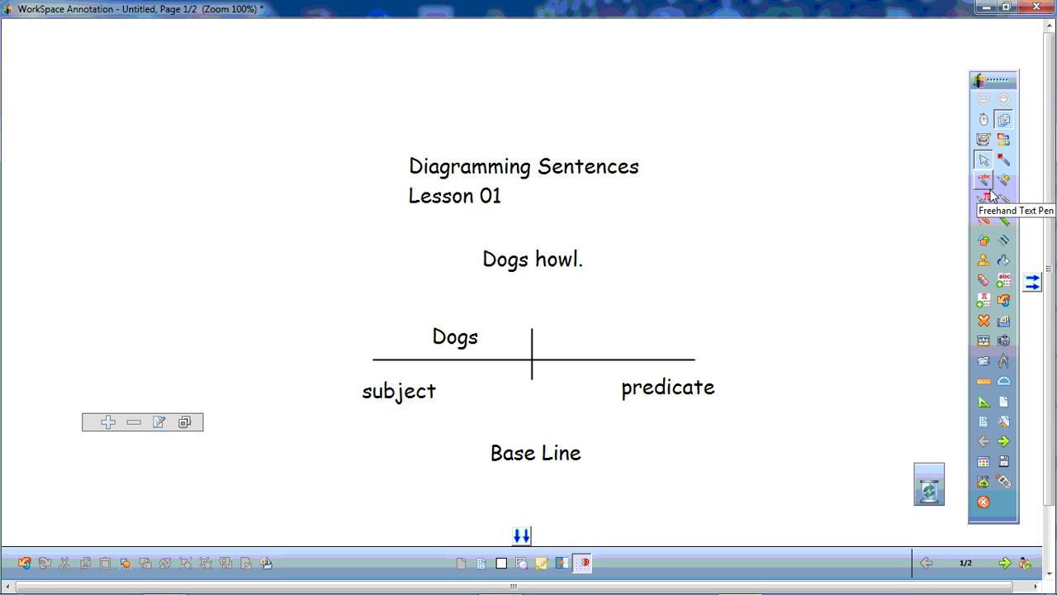
Add 'howl.' and drag it above the base line, right of the divider
left_click(1004, 280)
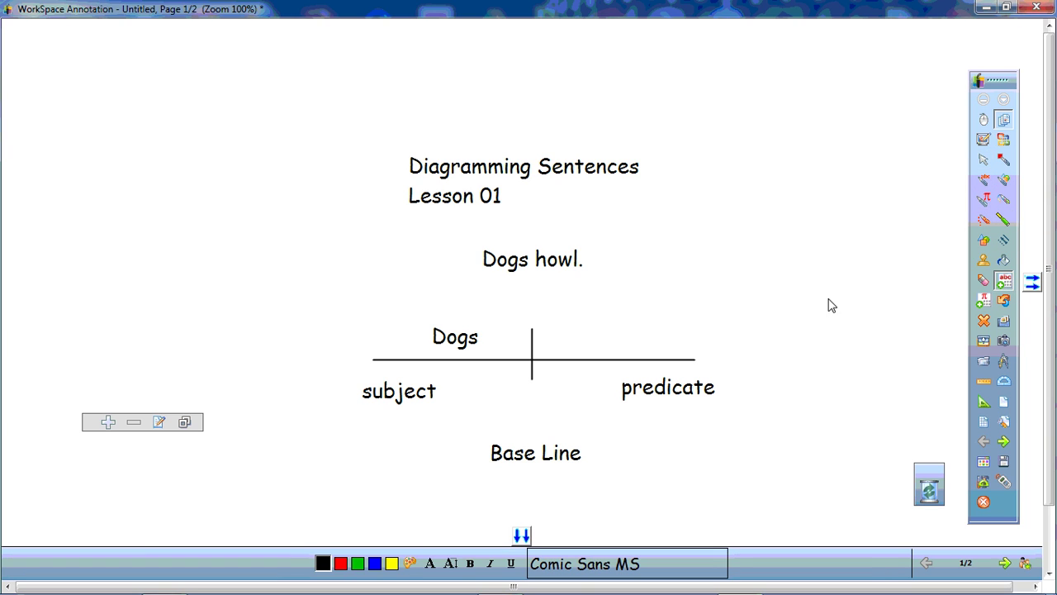
left_click(676, 316)
type("howl")
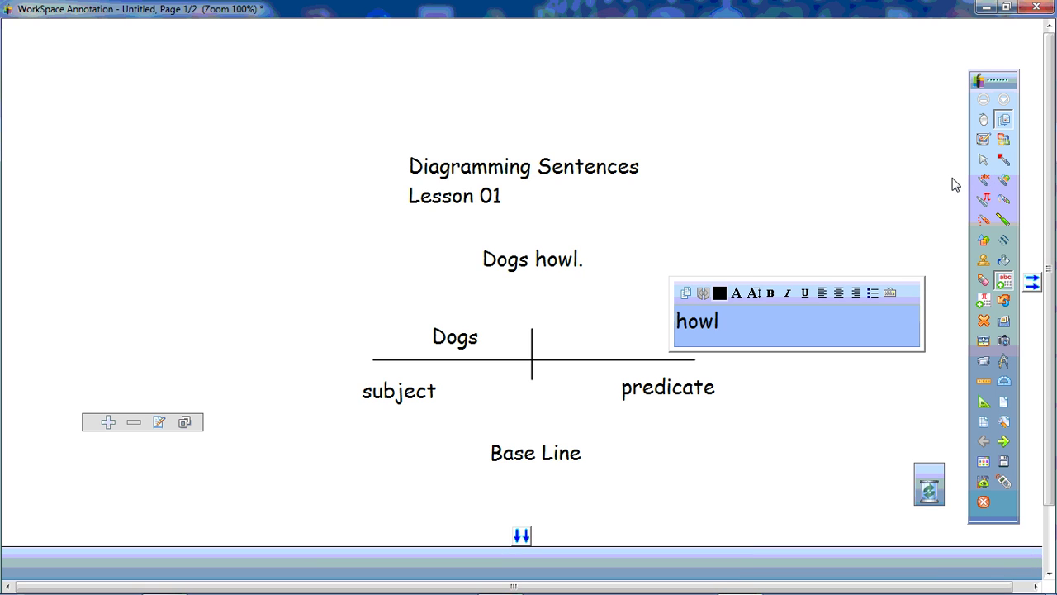
type(".")
left_click(983, 160)
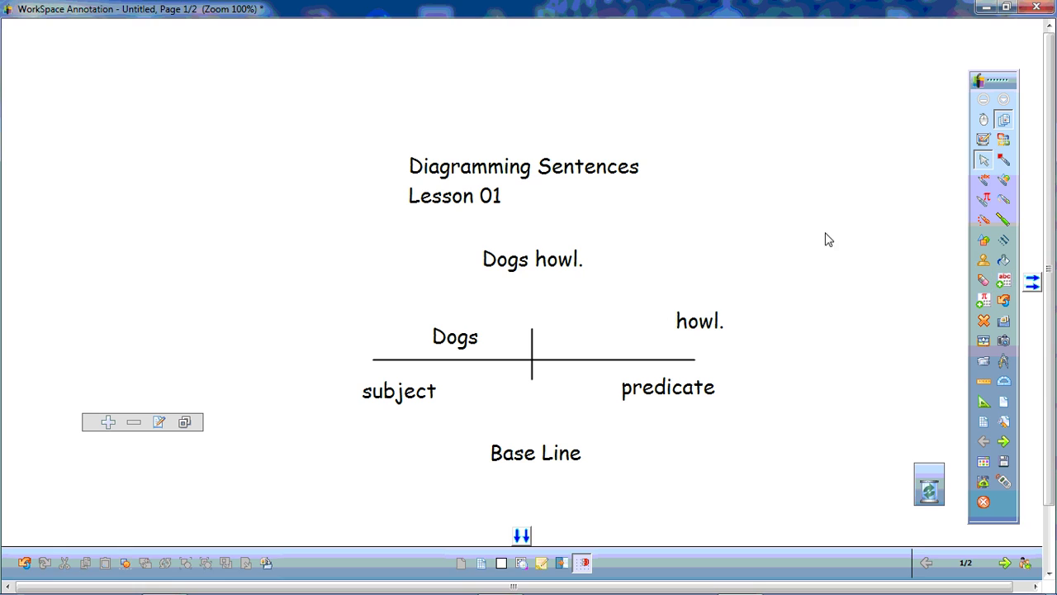
left_click_drag(710, 324, 613, 341)
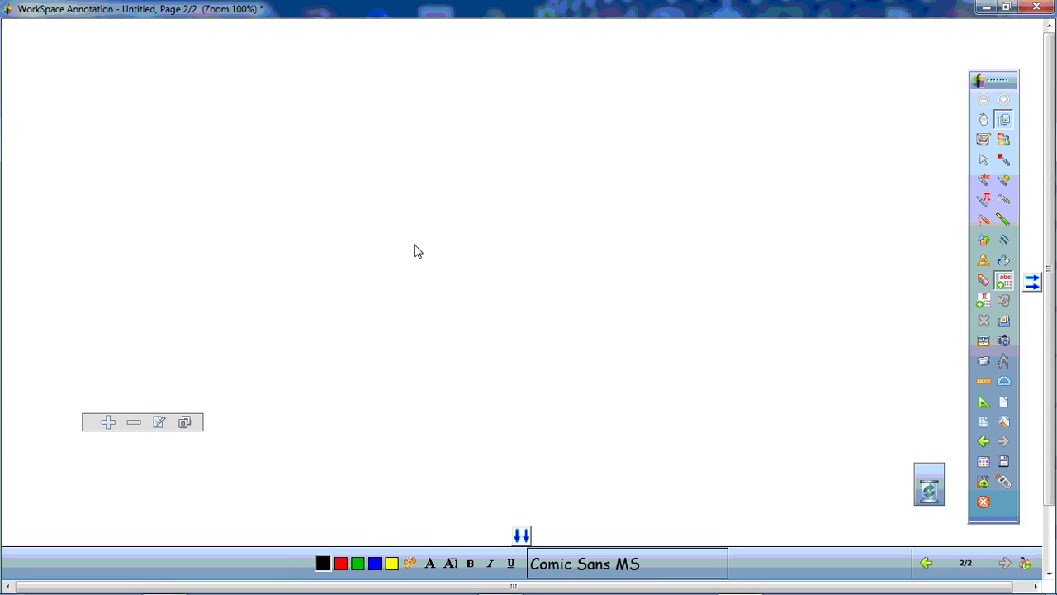
Type 'Dogs and cats fight and scratch.' at the top of page 2, widened to one line
left_click(405, 235)
type("d")
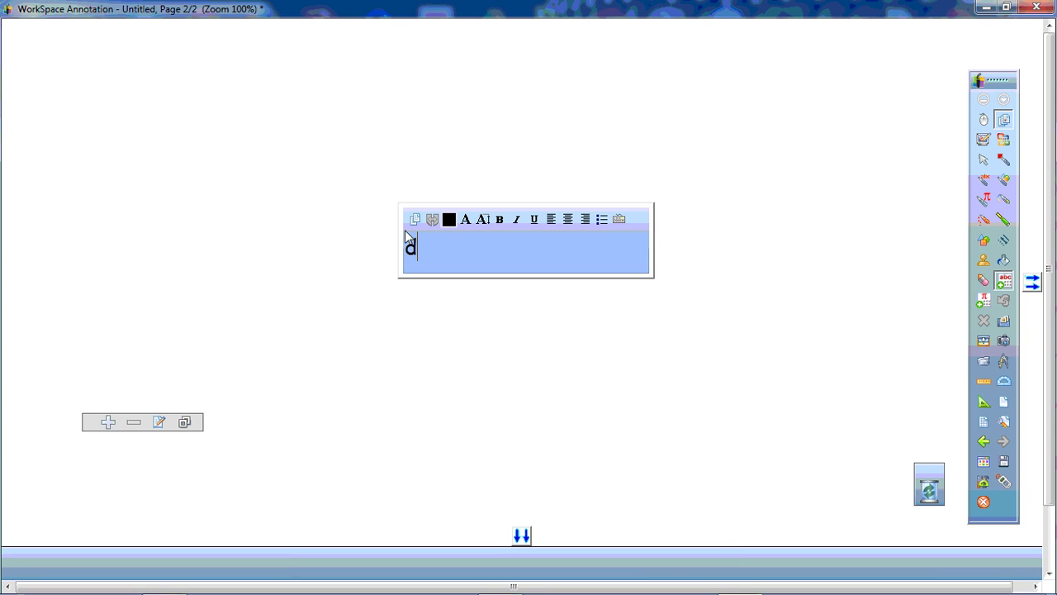
type("ogs and cat")
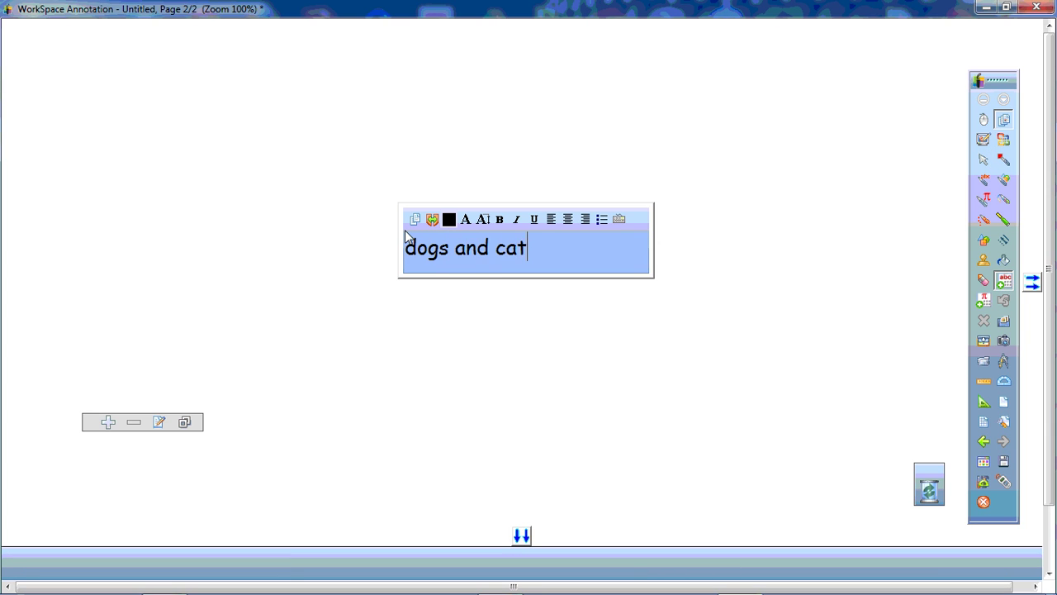
type("s")
key("BackSpace")
key("BackSpace")
key("BackSpace")
key("BackSpace")
key("BackSpace")
key("BackSpace")
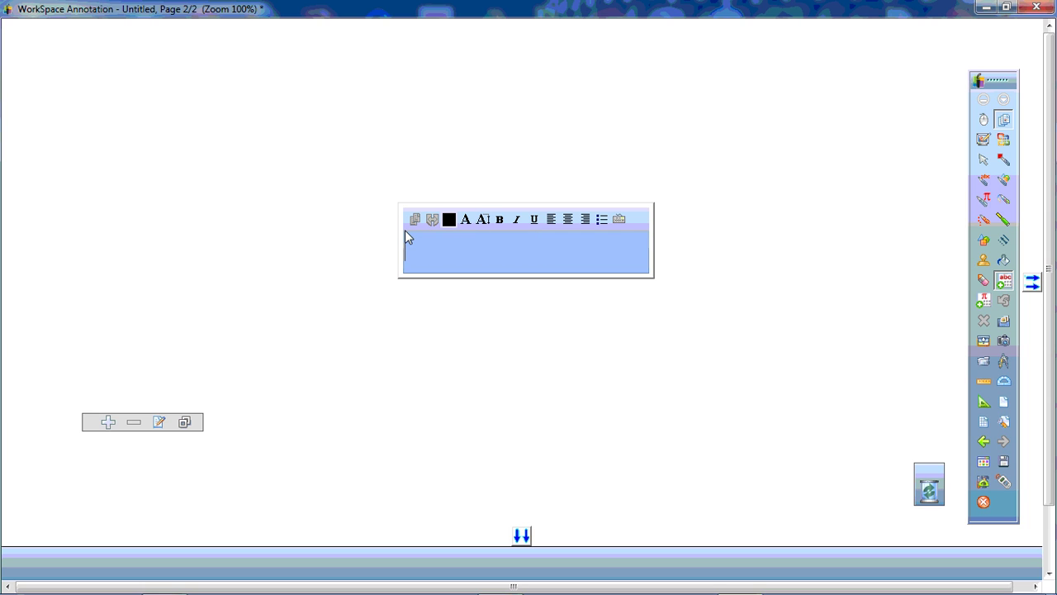
type("Dogs and cat")
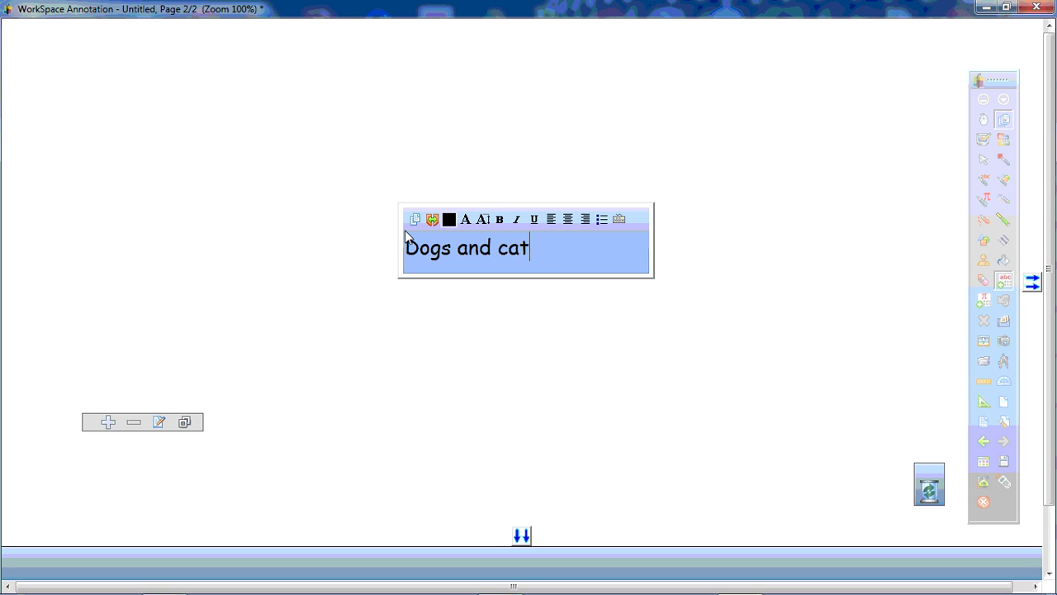
type("s fight")
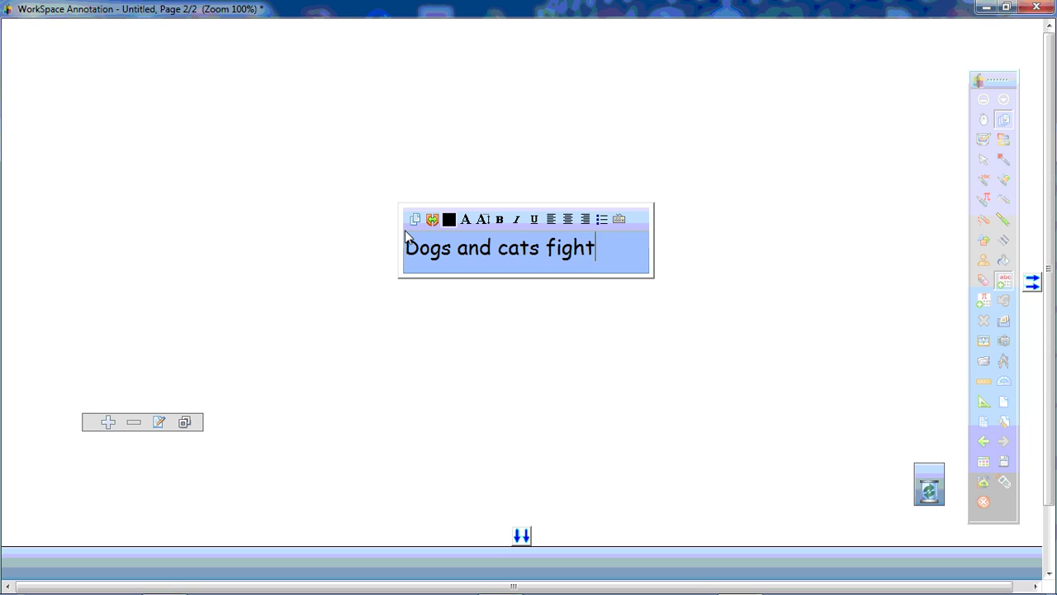
type(" and s")
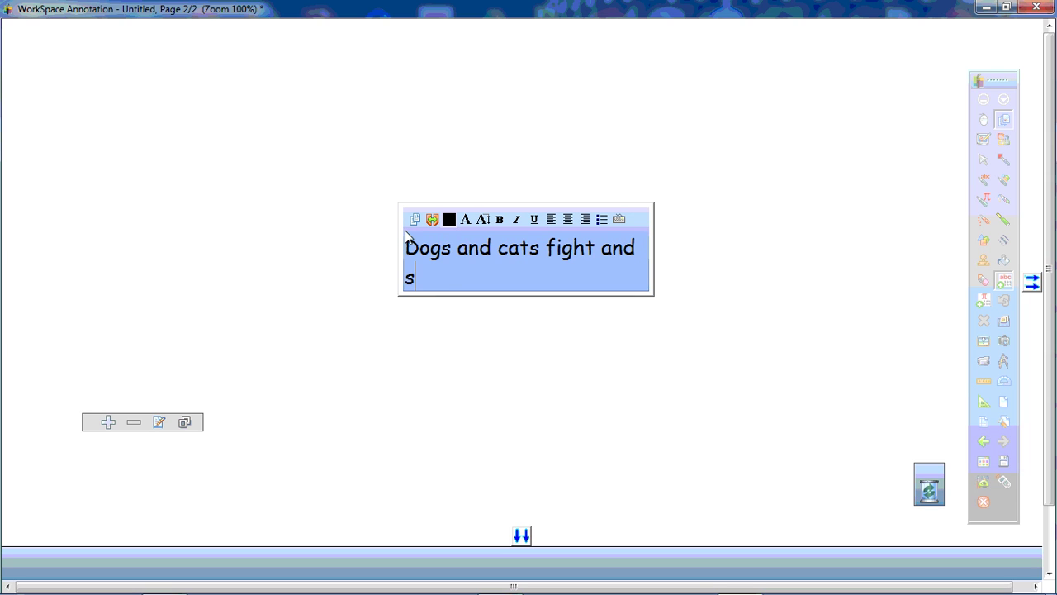
type("crath")
key("BackSpace")
type("ch")
type(".")
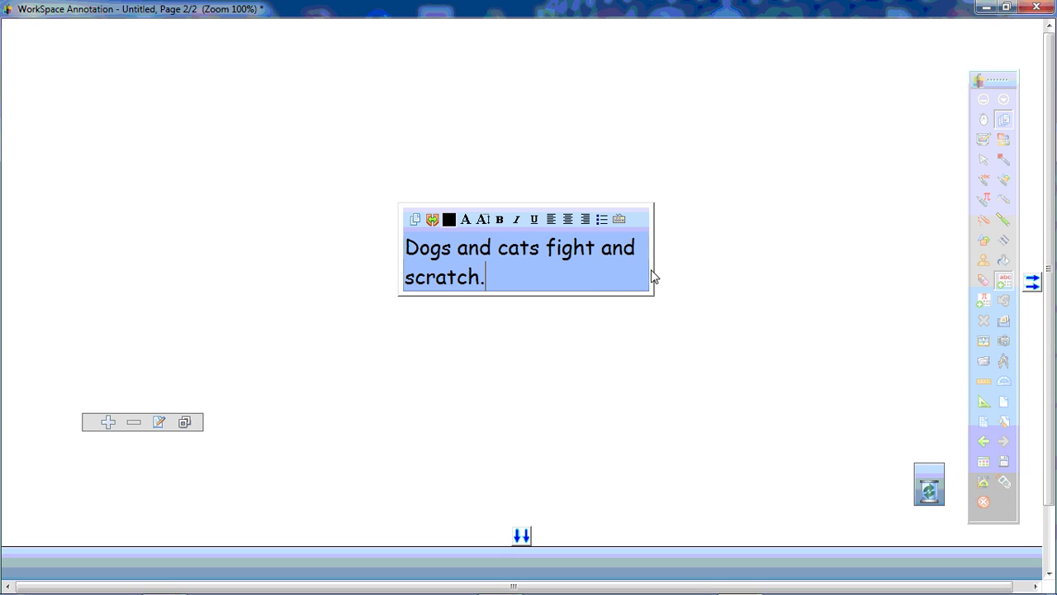
left_click_drag(649, 270, 749, 288)
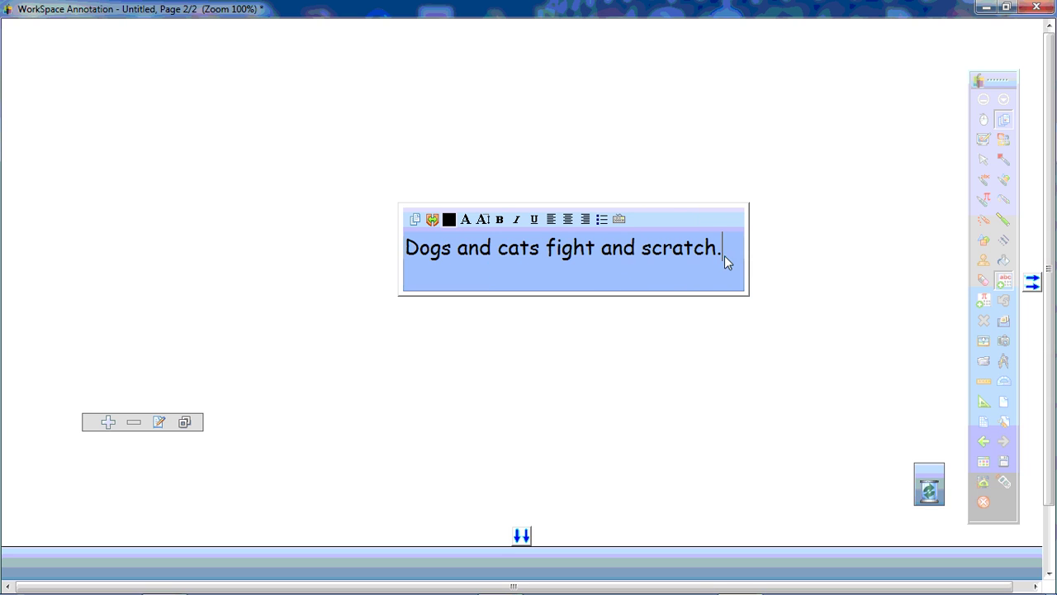
left_click(768, 285)
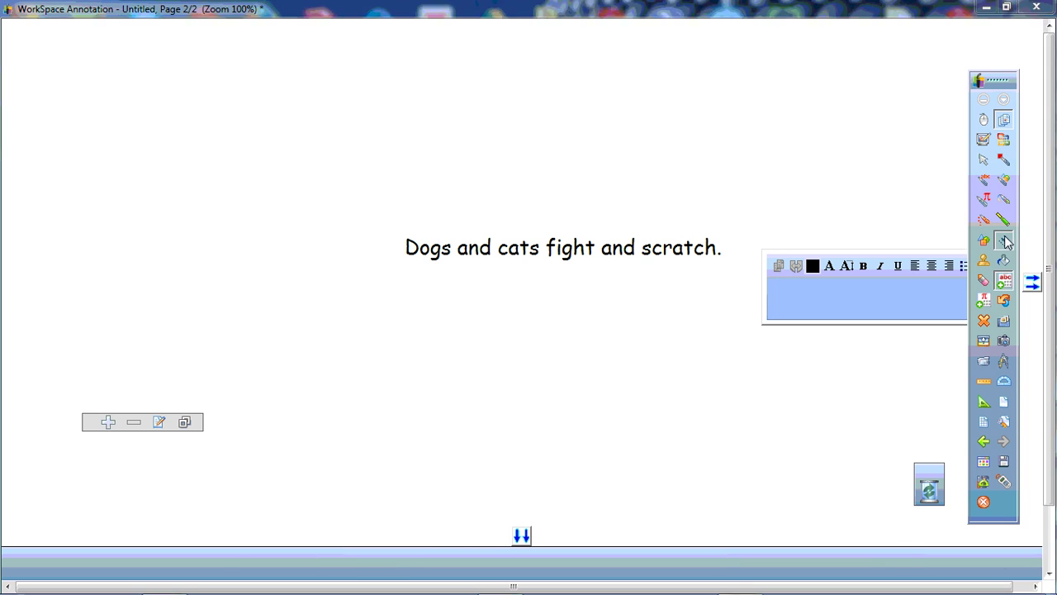
Draw a base line, vertical divider, and a diagonal branch at each end under the sentence
mouse_move(401, 325)
left_mouse_down()
mouse_move(758, 322)
mouse_move(620, 325)
left_mouse_up()
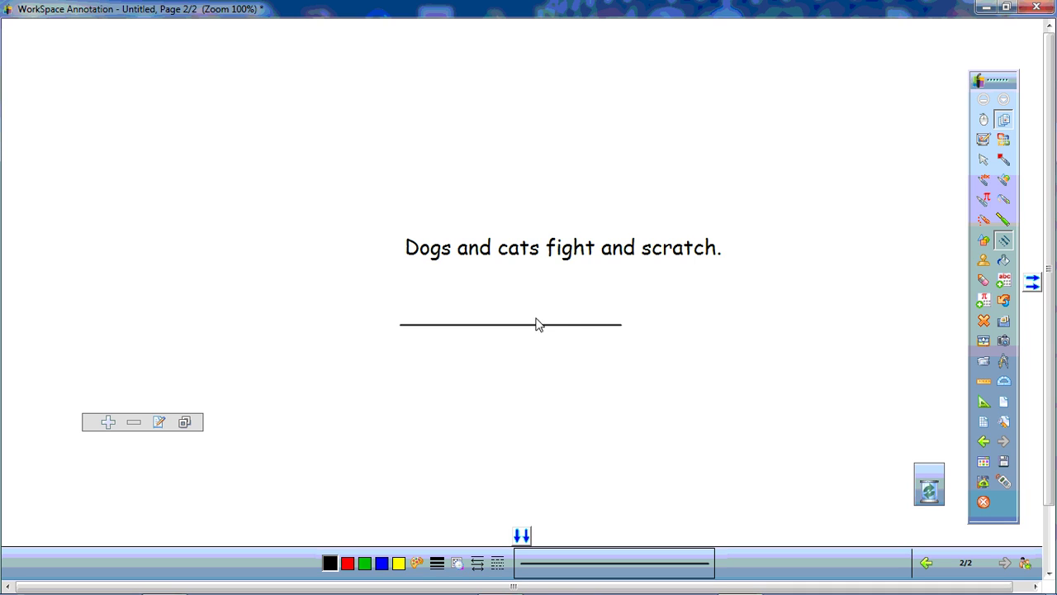
left_click_drag(509, 299, 508, 340)
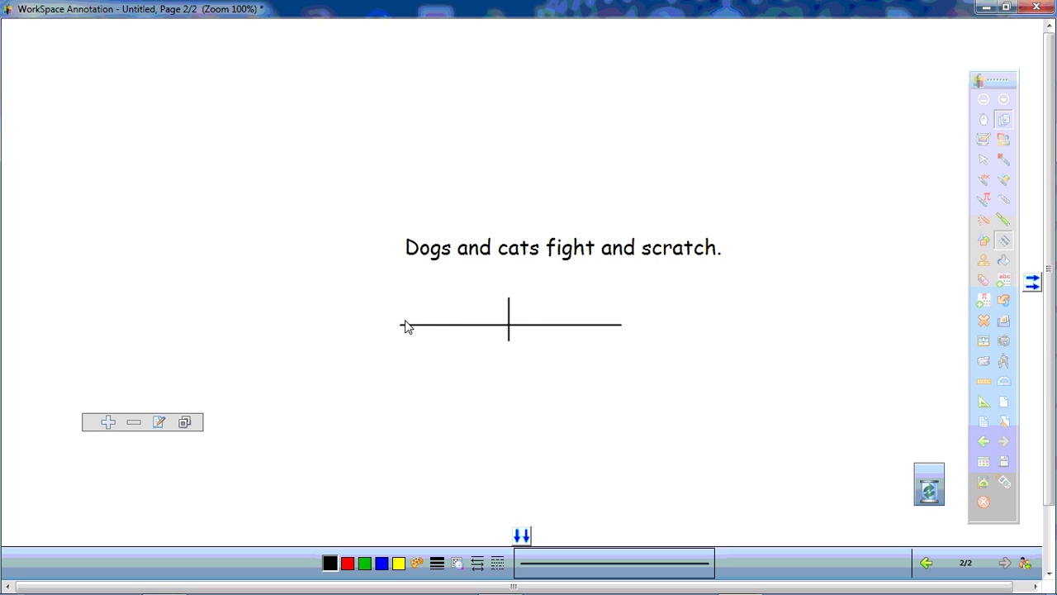
mouse_move(404, 323)
left_mouse_down()
mouse_move(378, 294)
mouse_move(385, 348)
left_mouse_up()
mouse_move(621, 324)
left_mouse_down()
mouse_move(644, 297)
mouse_move(643, 352)
left_mouse_up()
Add horizontal lines off the upper and lower branches on both sides
left_click_drag(644, 299, 733, 297)
left_click_drag(649, 352, 722, 352)
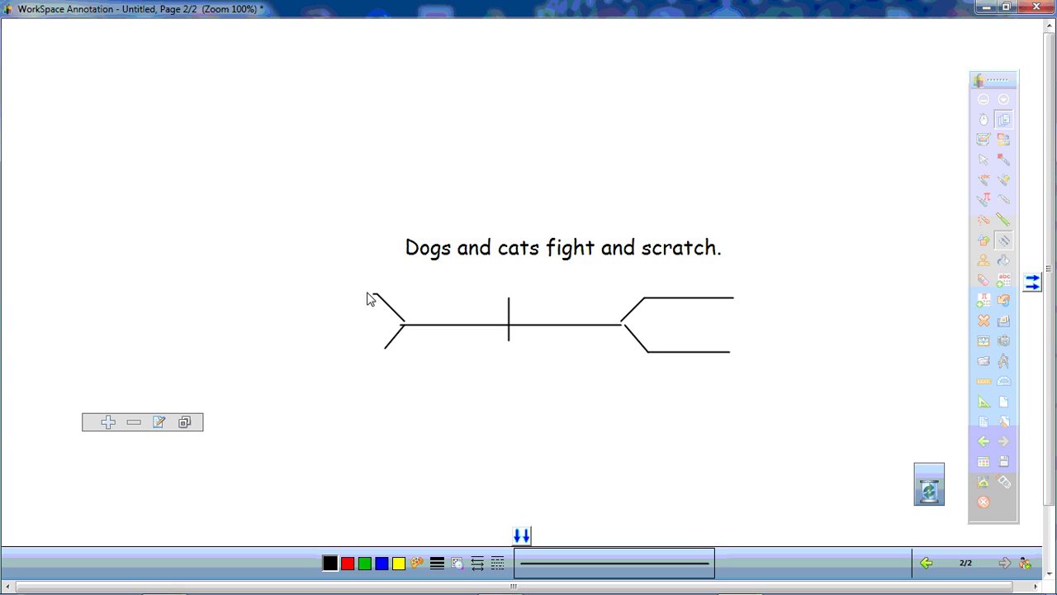
left_click_drag(367, 297, 265, 302)
left_click_drag(384, 355, 263, 361)
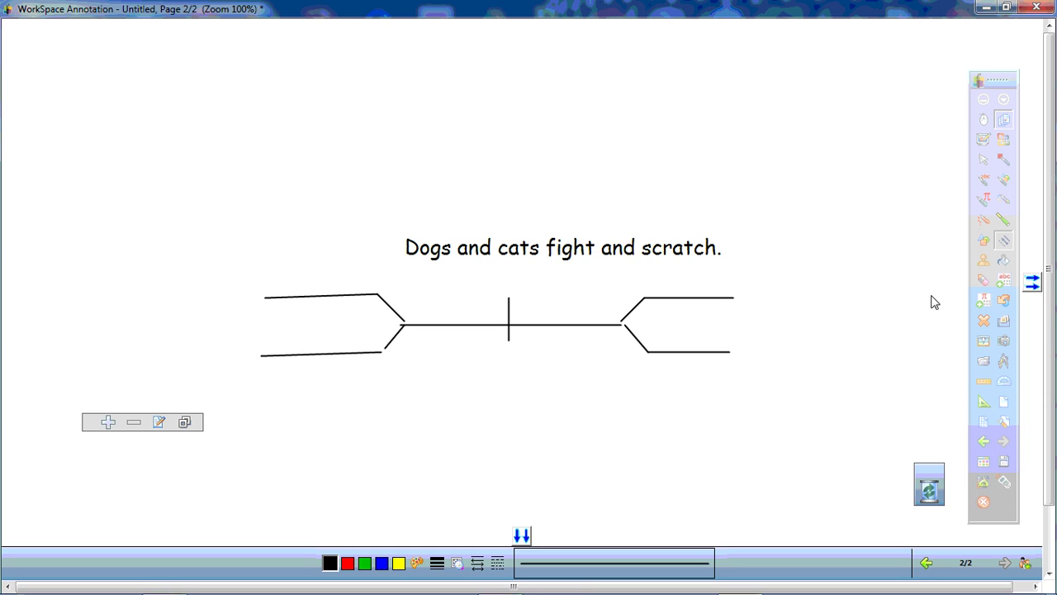
Create 'Dogs' and 'cats' text labels below the diagram
left_click(1004, 281)
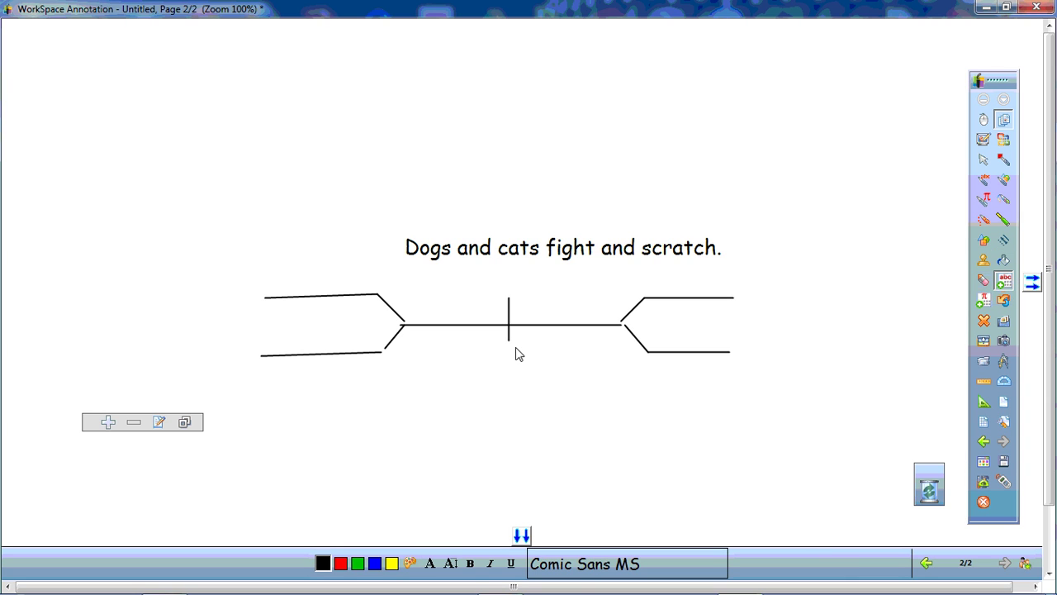
left_click(348, 400)
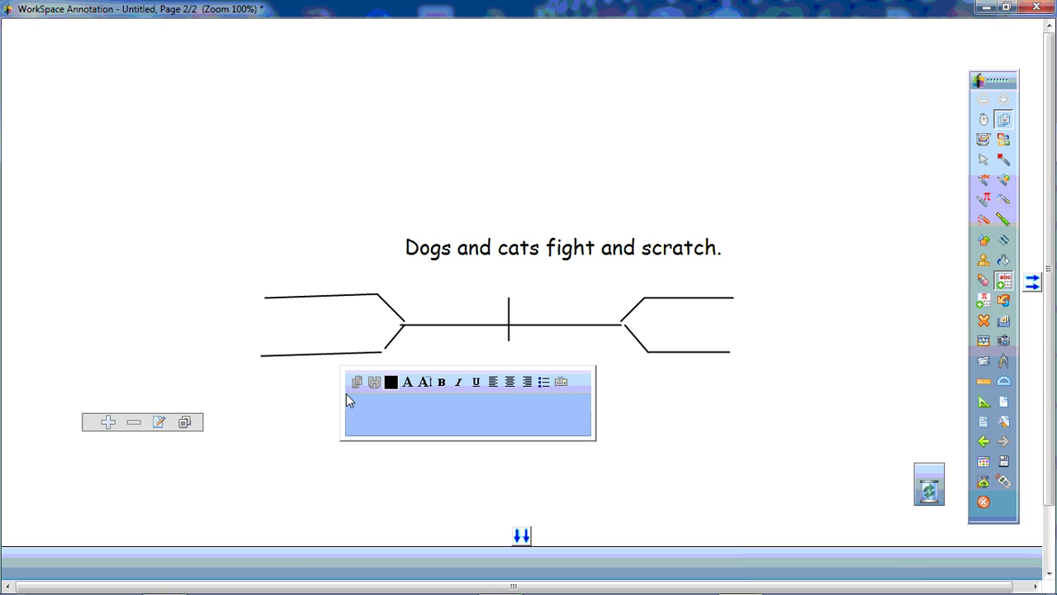
type("Dogs")
left_click(628, 413)
type("cat")
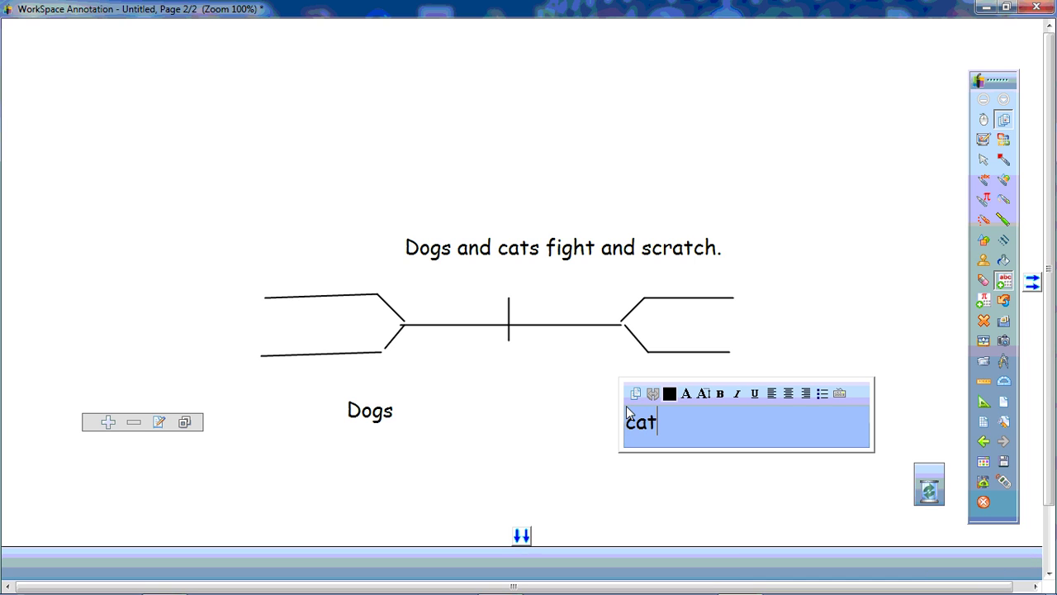
type("s")
key("Return")
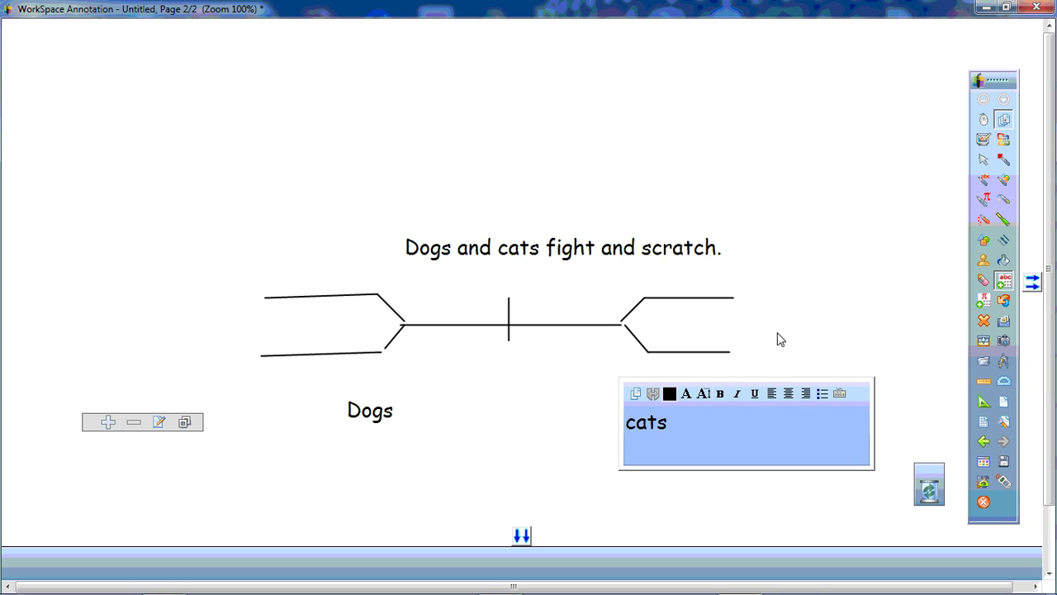
left_click(982, 160)
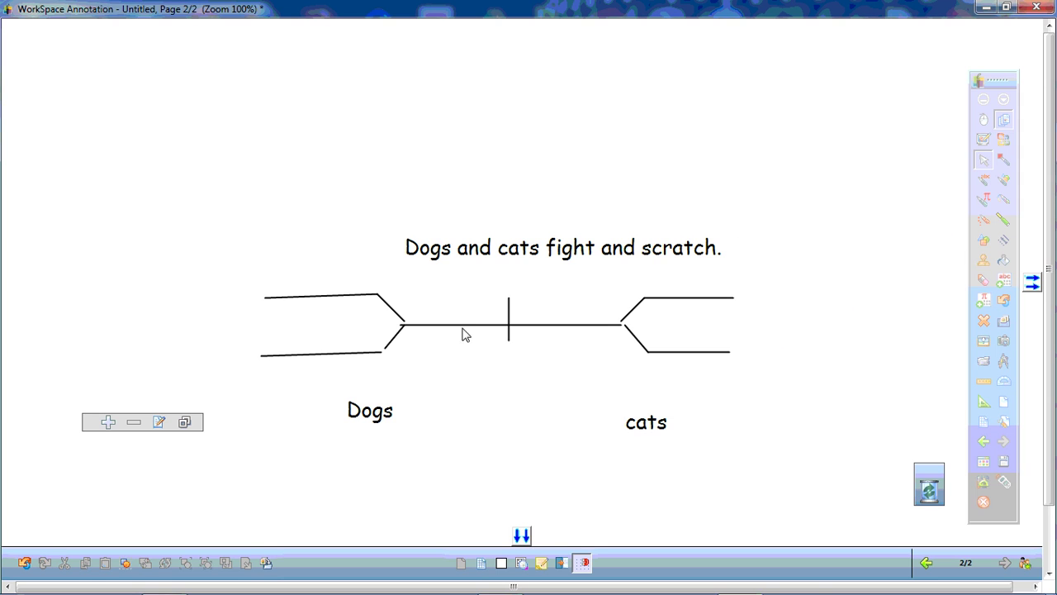
Move 'Dogs' onto the upper-left branch and 'cats' onto the lower-left branch
left_click_drag(355, 417, 304, 285)
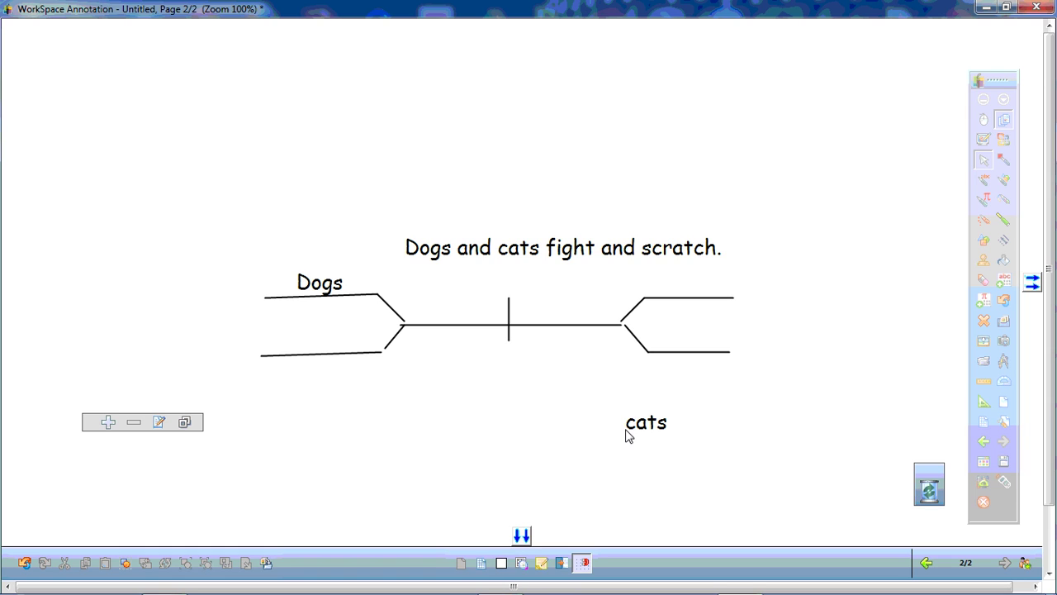
mouse_move(629, 432)
left_mouse_down()
mouse_move(355, 392)
mouse_move(312, 353)
left_mouse_up()
left_click(1003, 281)
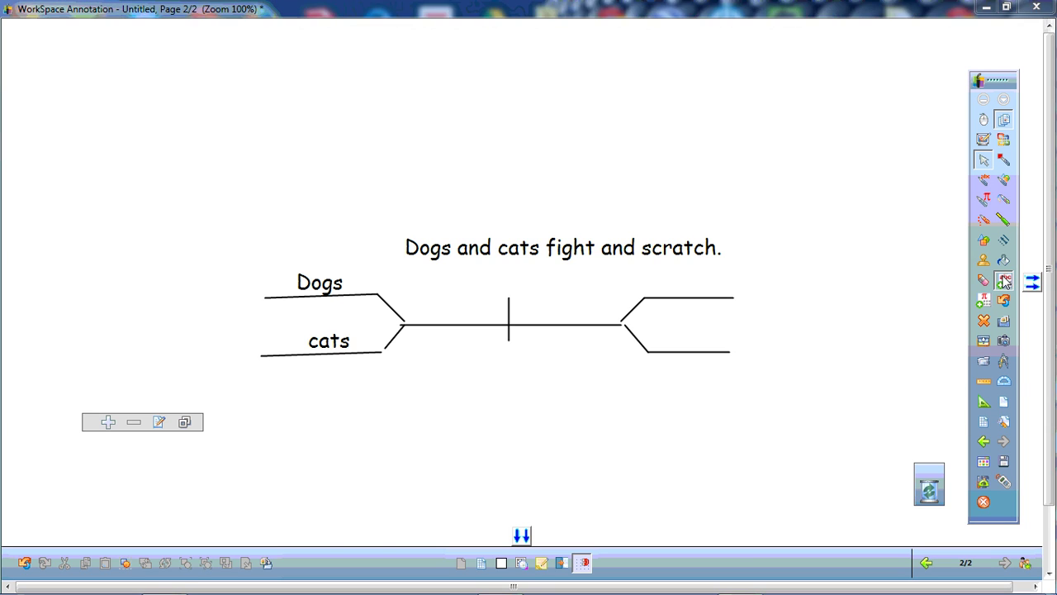
Create 'fight' and 'scratch' text labels below the diagram
left_click(560, 407)
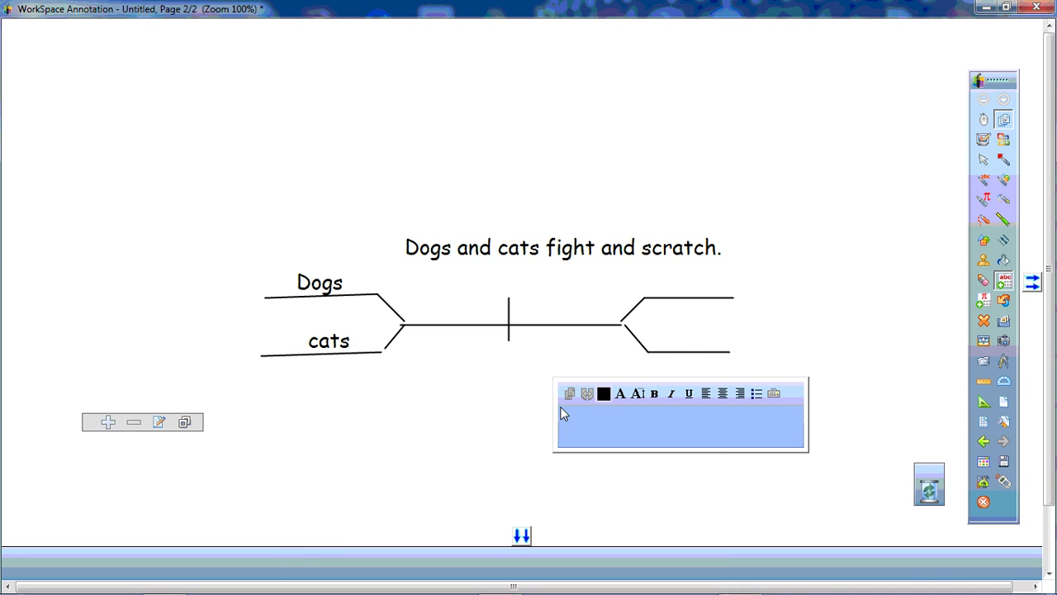
type("fight")
left_click(817, 323)
type("scrat")
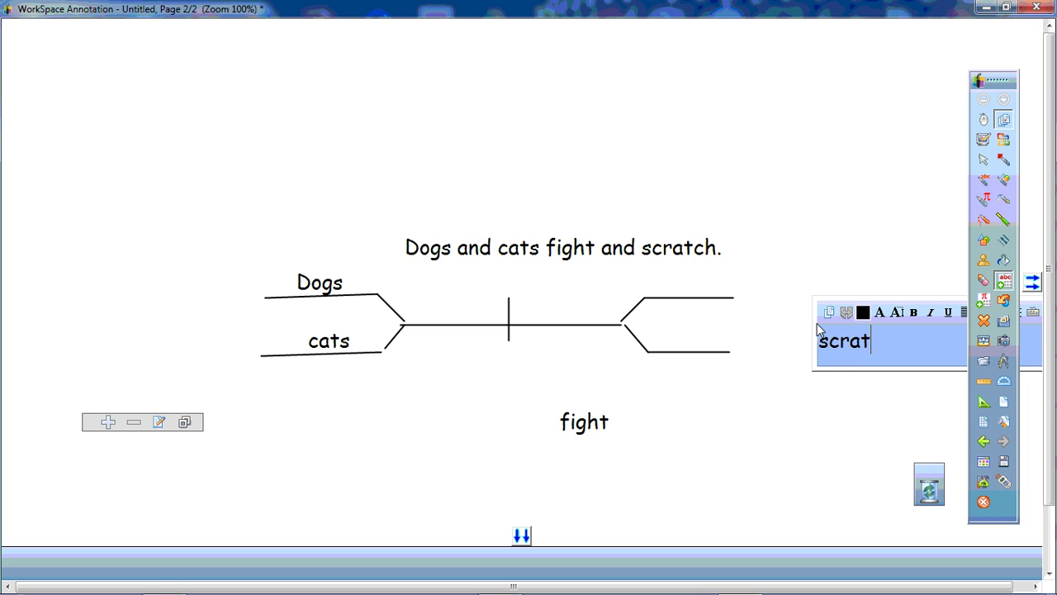
type("ch")
left_click(982, 179)
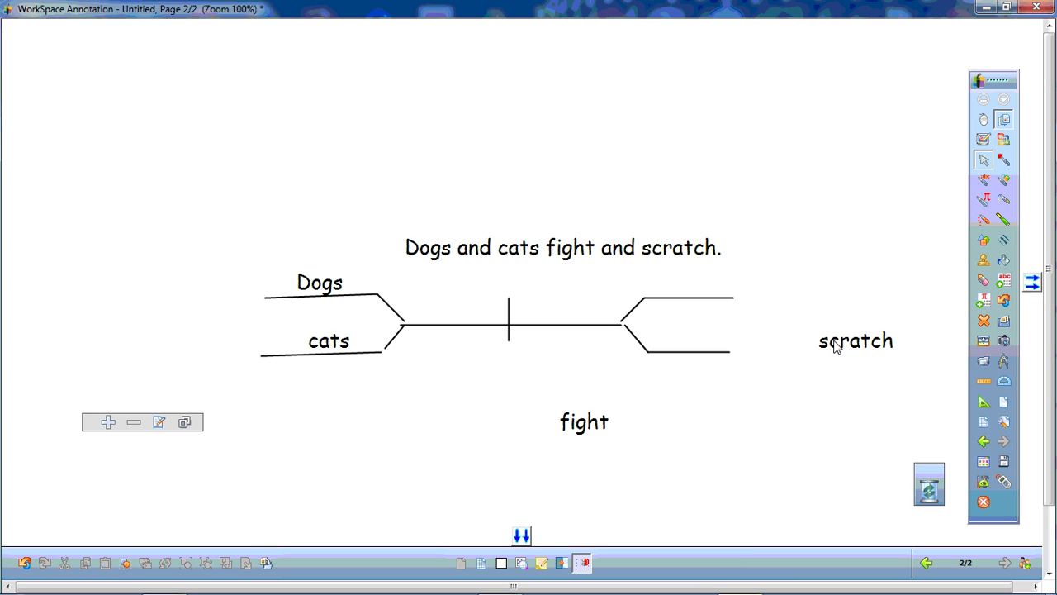
Move 'scratch' onto the lower-right branch and 'fight' onto the upper-right branch
left_click_drag(835, 347, 677, 346)
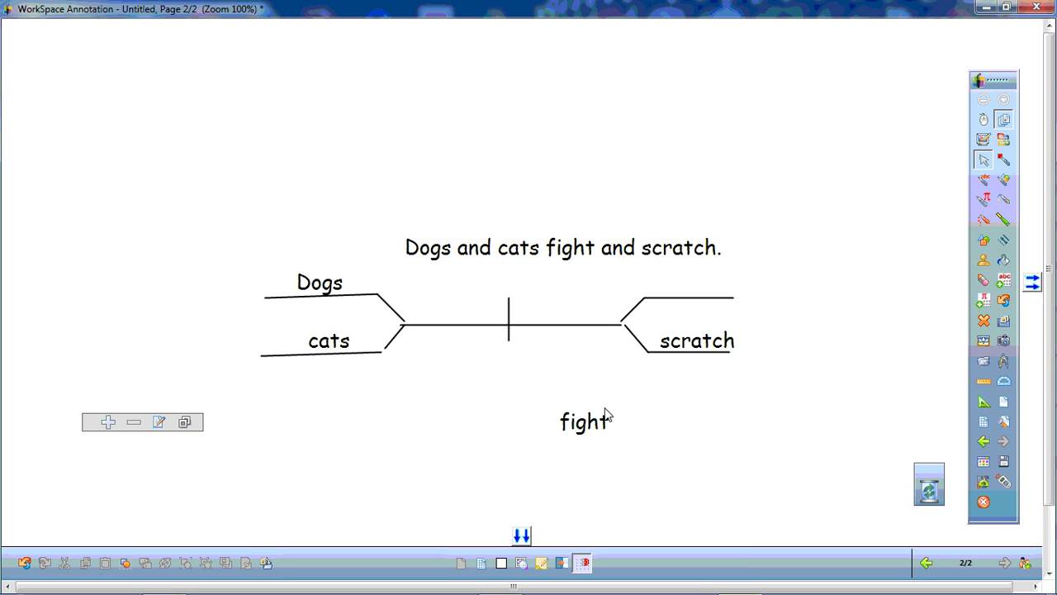
left_click_drag(606, 415, 696, 285)
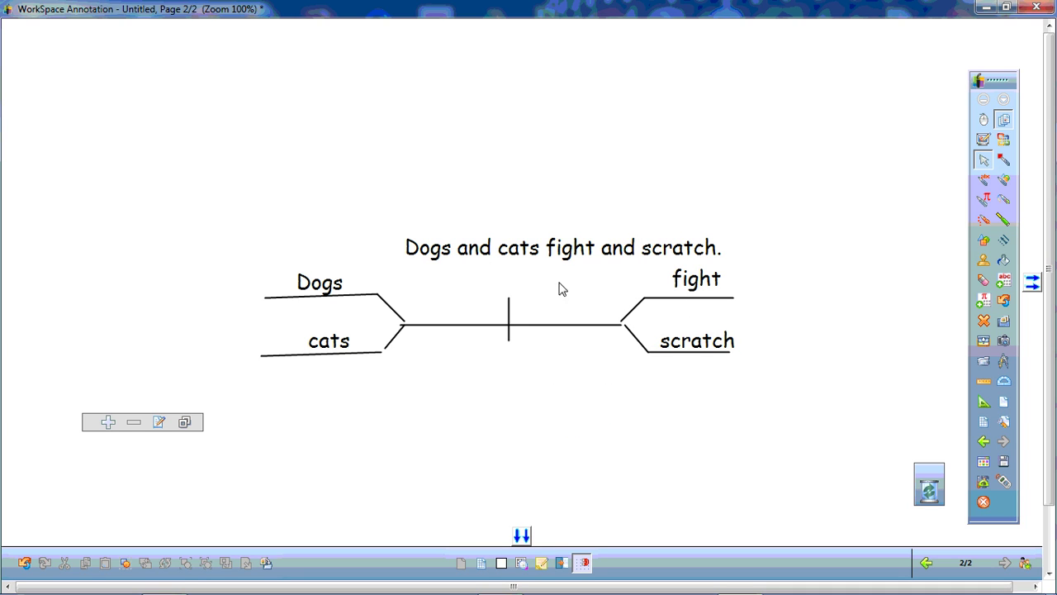
left_click(1003, 240)
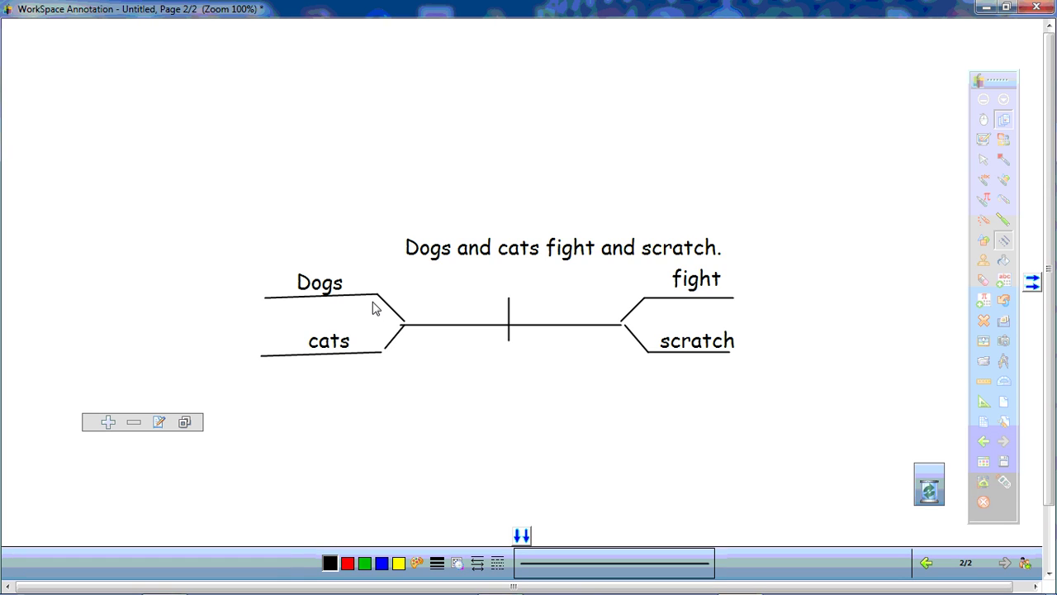
Draw short vertical connectors between the Dogs/cats and fight/scratch branch ends
left_click_drag(378, 297, 383, 353)
left_click_drag(647, 304, 651, 351)
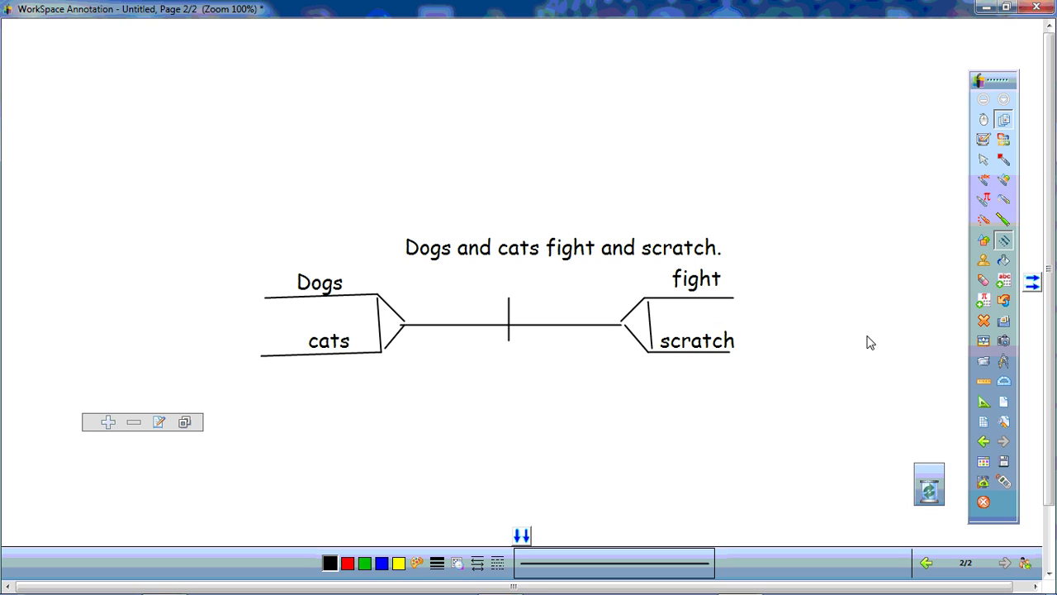
Create two 'and' text labels at separate spots beneath the compound diagram
left_click(1005, 281)
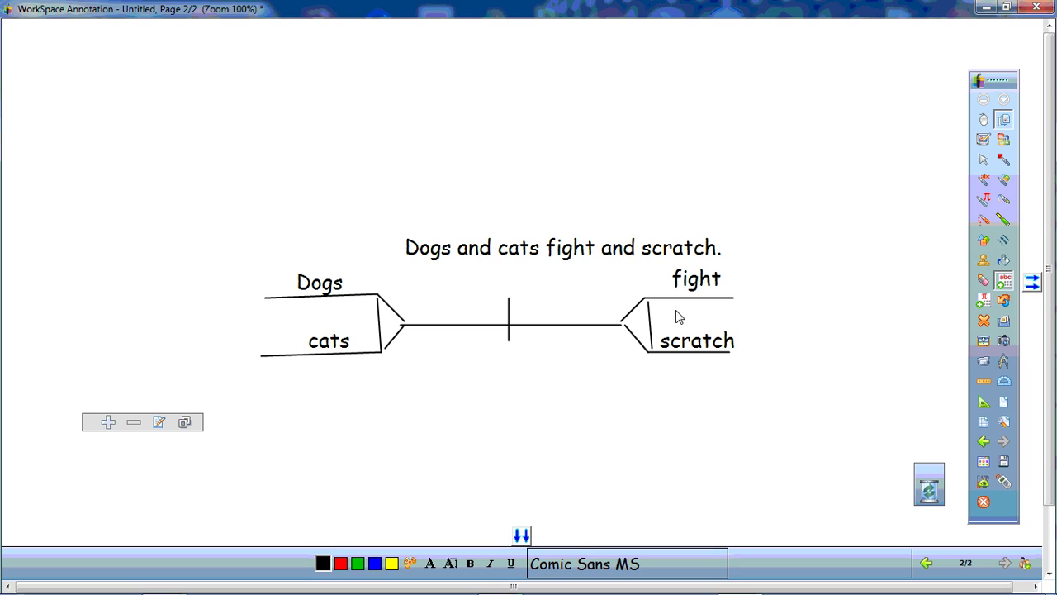
left_click(471, 386)
type("and")
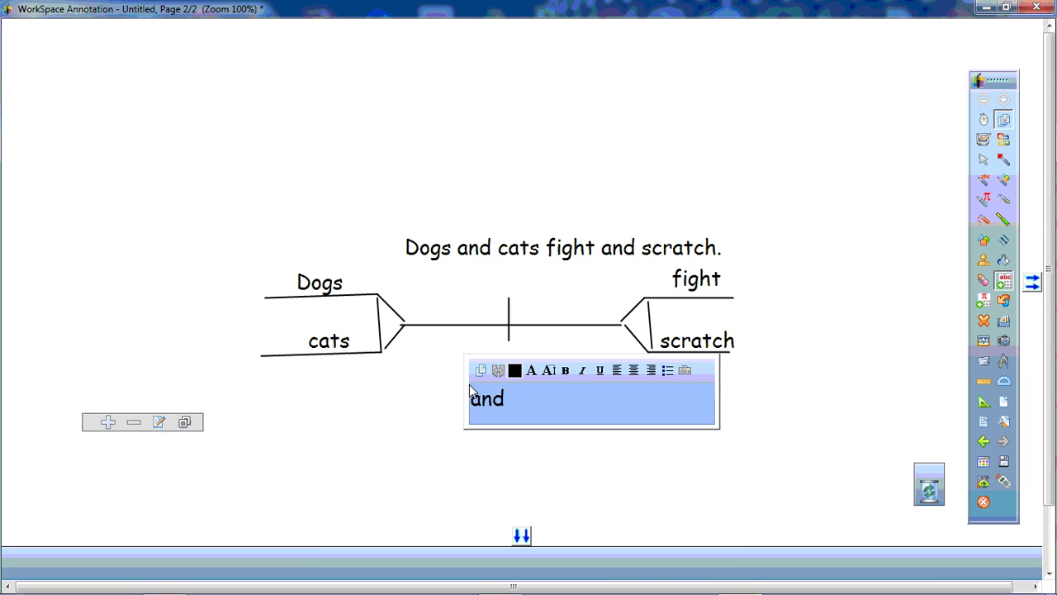
key("Return")
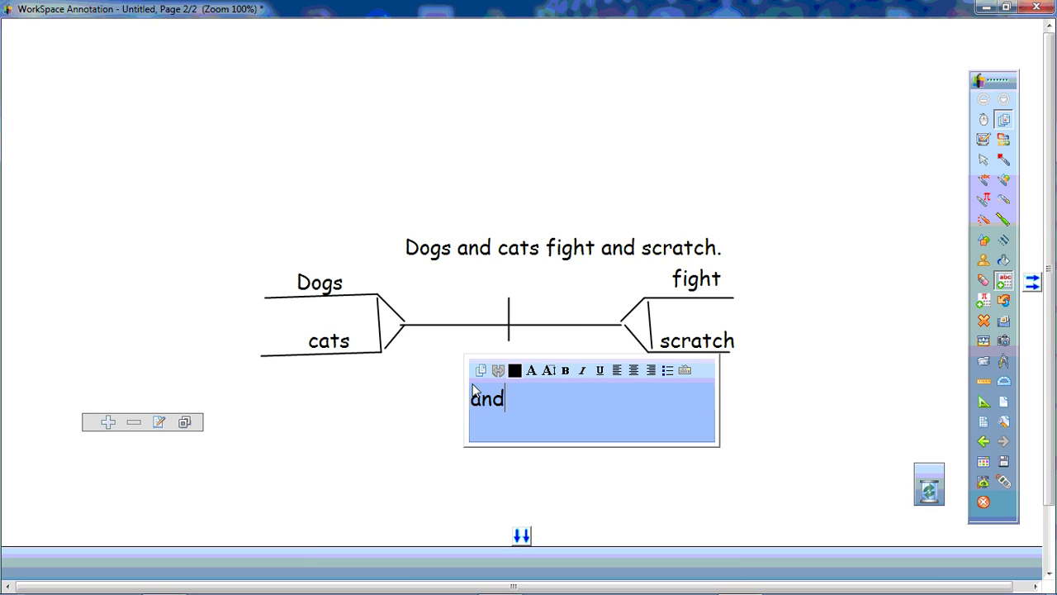
left_click(752, 409)
type("and")
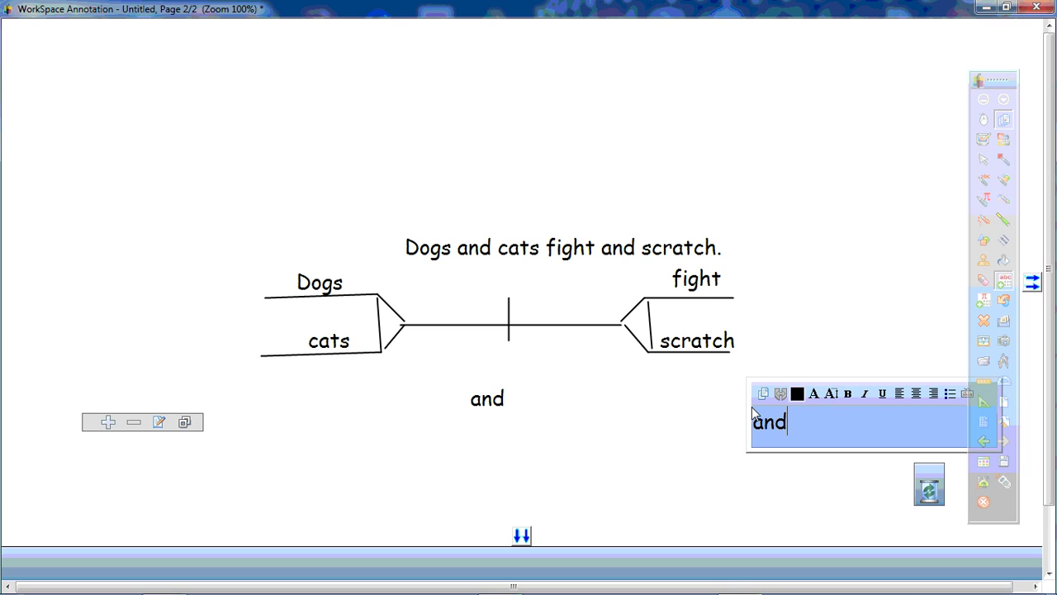
left_click(983, 159)
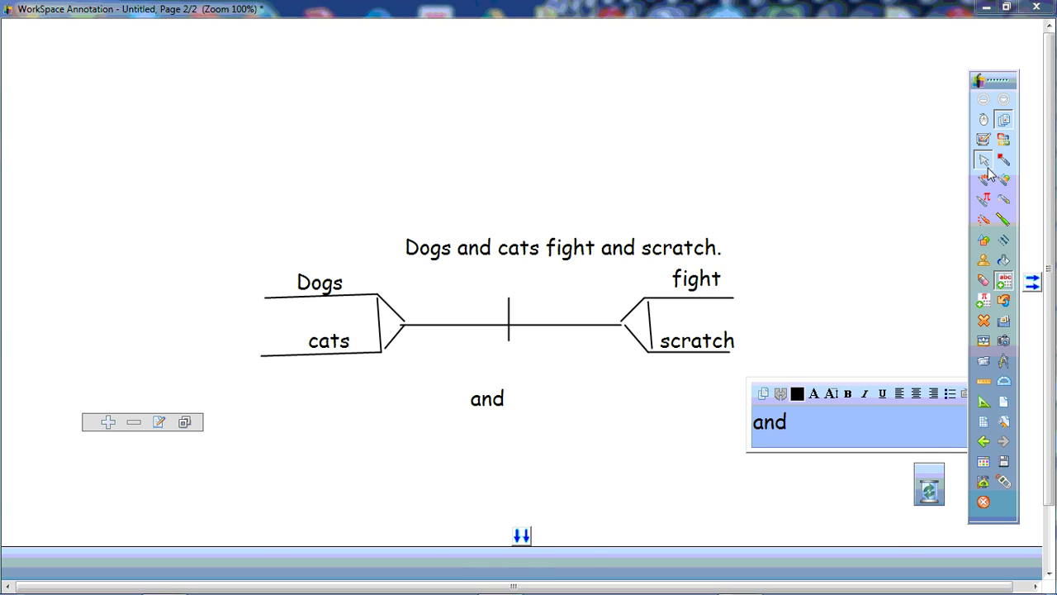
Rotate each 'and' 90° and set it on the Dogs/cats and fight/scratch connectors
left_click(500, 398)
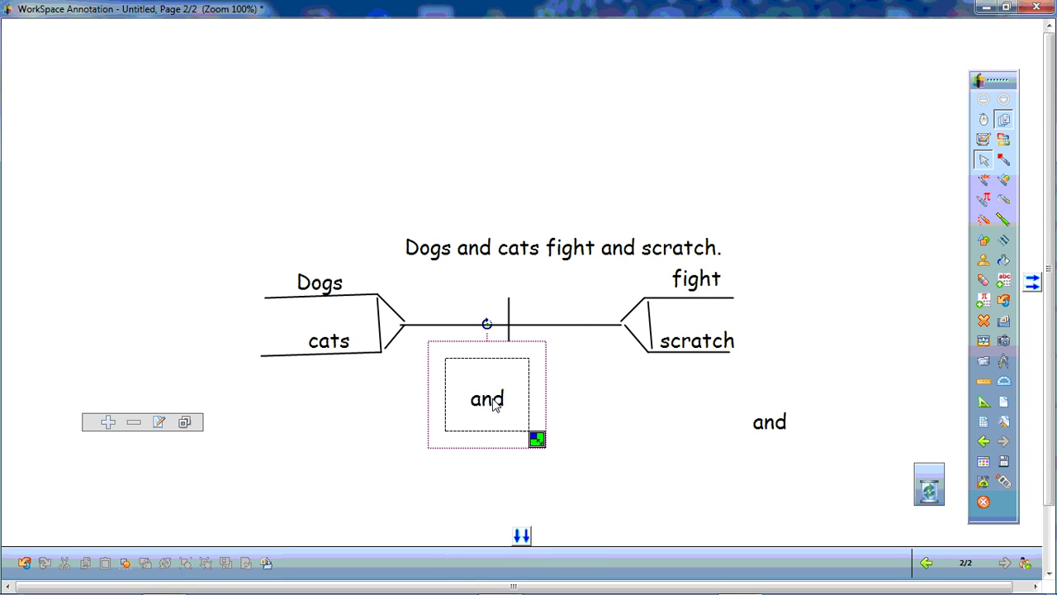
left_click_drag(487, 324, 459, 400)
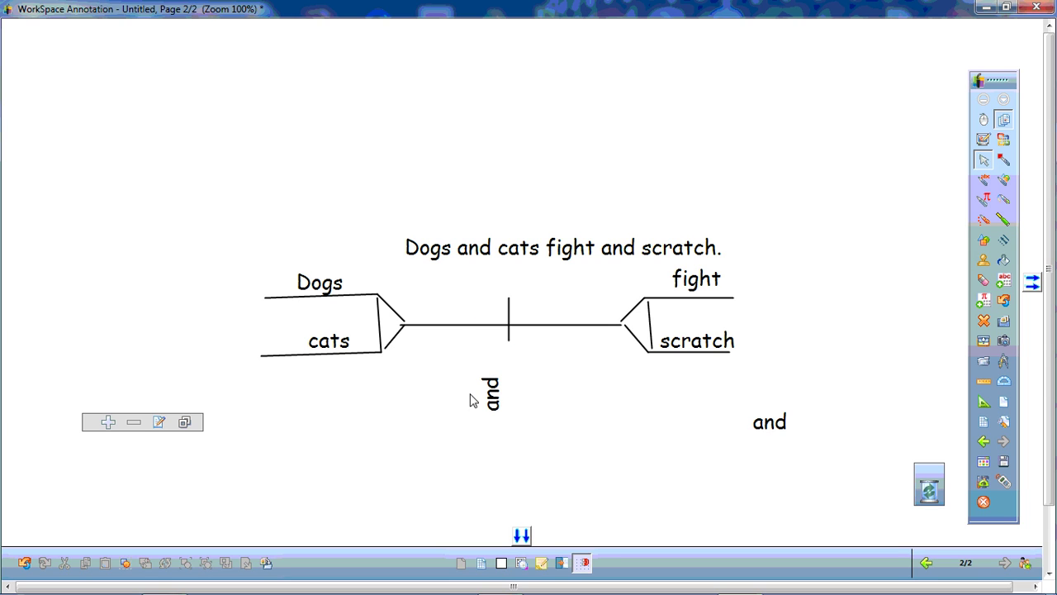
left_click_drag(489, 394, 371, 320)
left_click(773, 423)
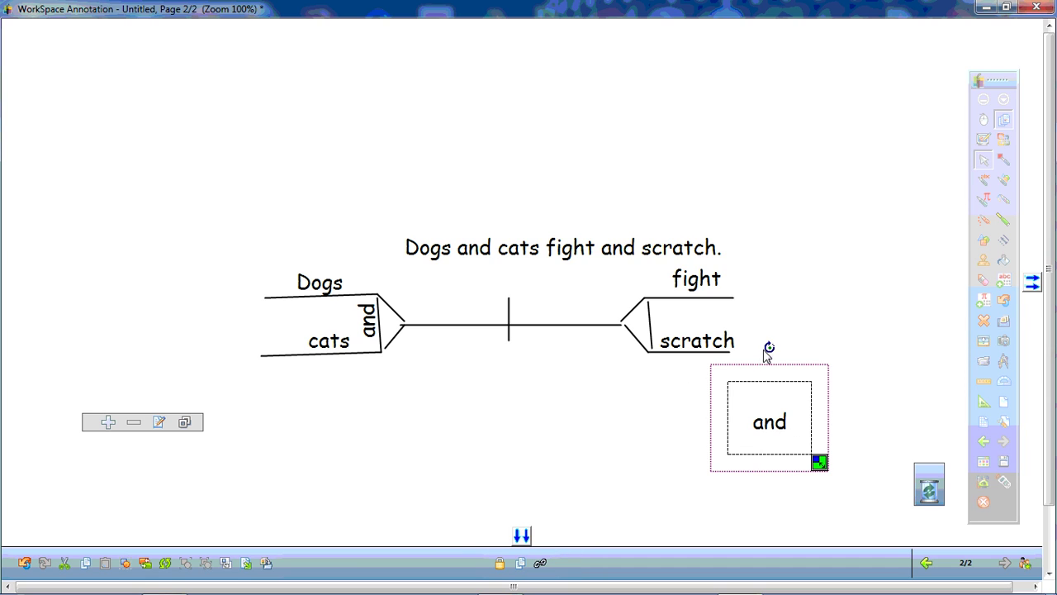
left_click_drag(769, 348, 845, 427)
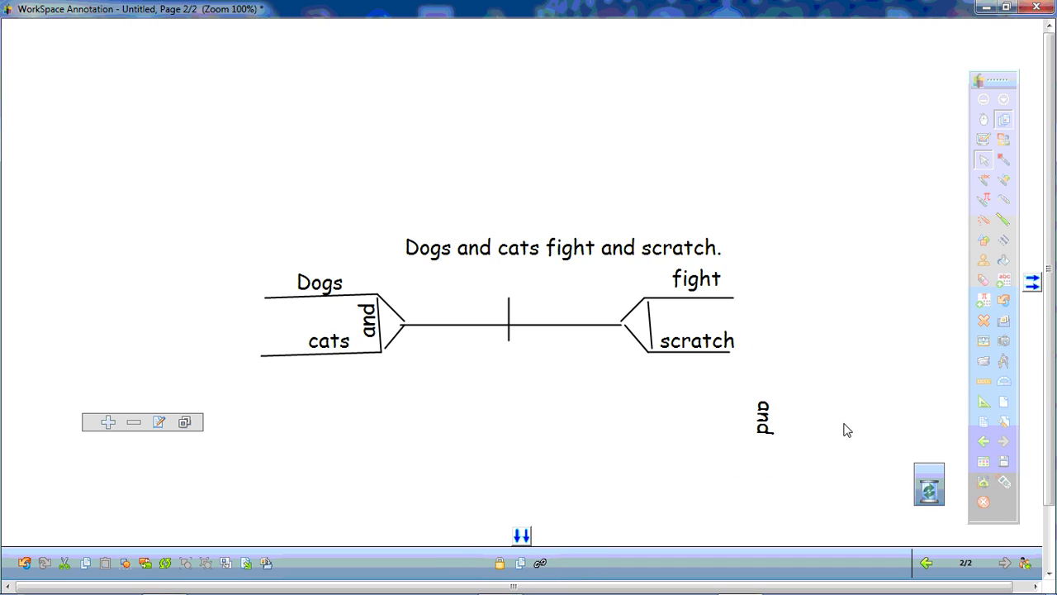
left_click_drag(764, 425, 656, 334)
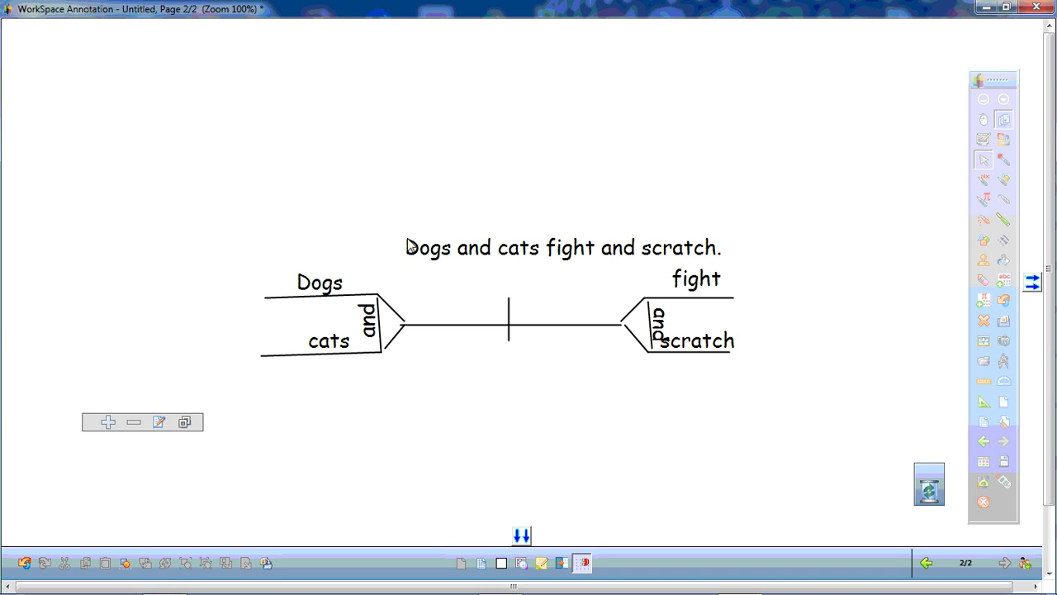